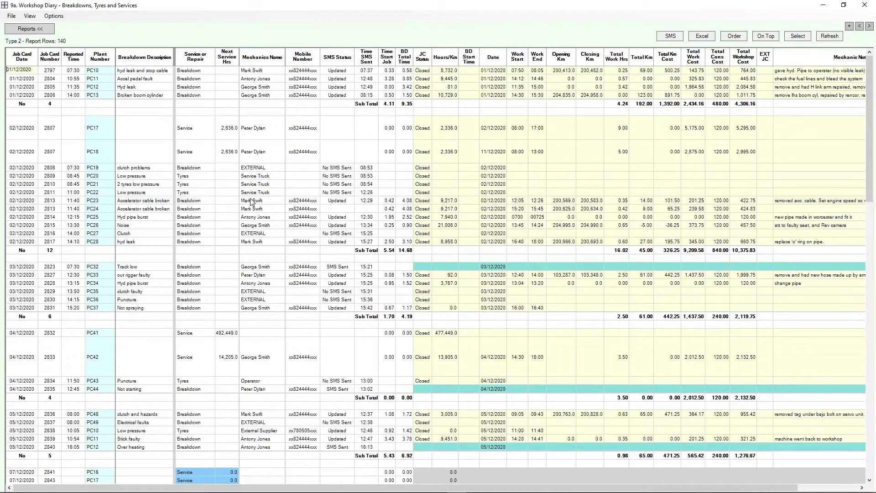
Examine the date, job card number, reported time, plant, breakdown, service type, mechanic and SMS status columns of the early December 2020 job cards
click(21, 209)
click(44, 205)
click(72, 208)
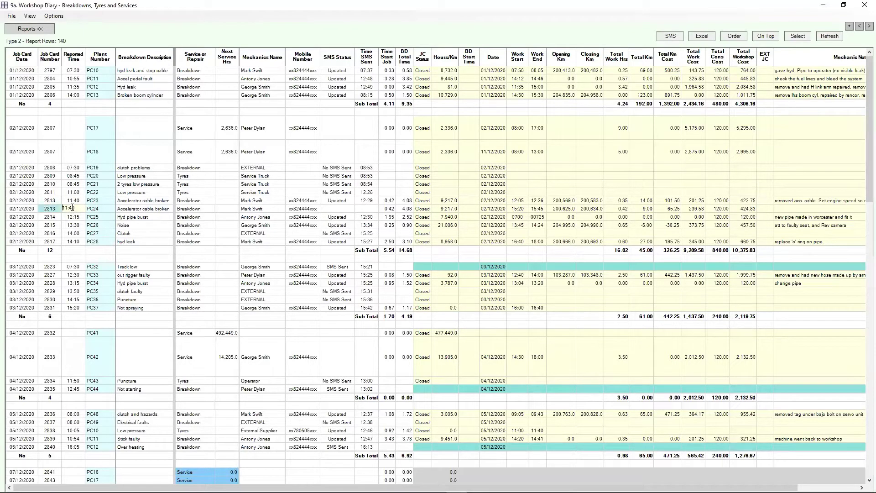
click(99, 208)
click(143, 211)
click(178, 212)
click(252, 210)
click(333, 192)
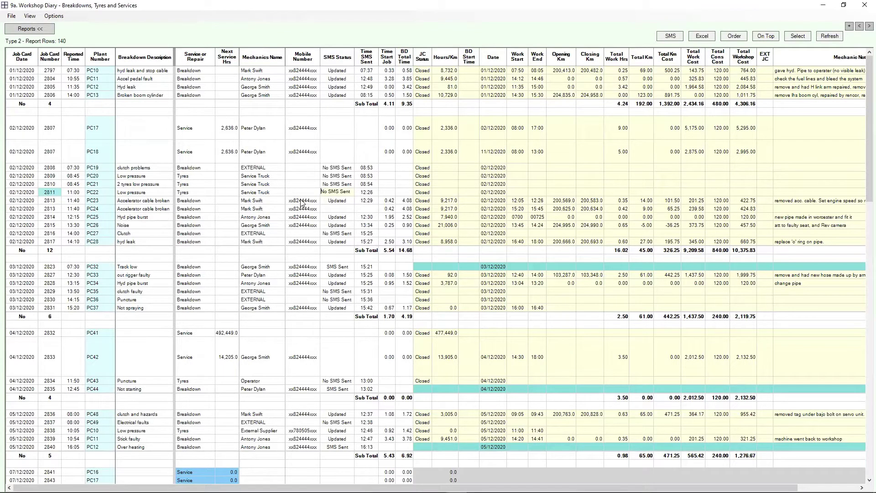
click(255, 192)
click(192, 283)
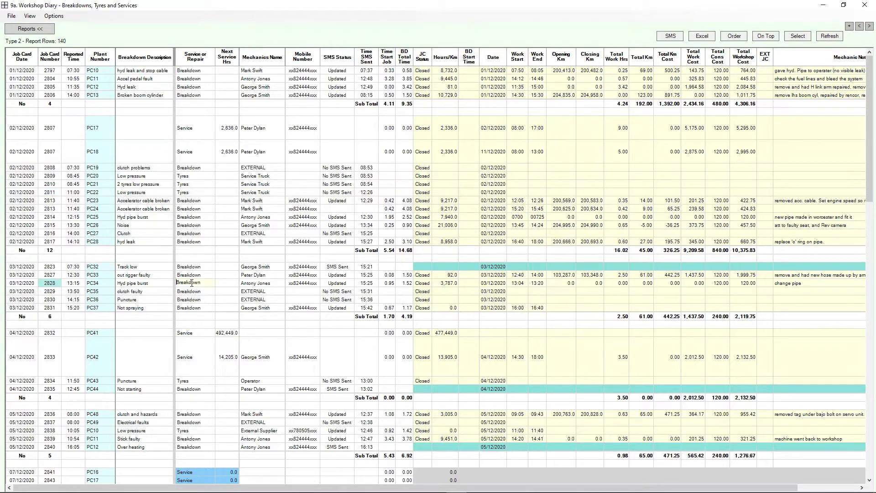
click(185, 473)
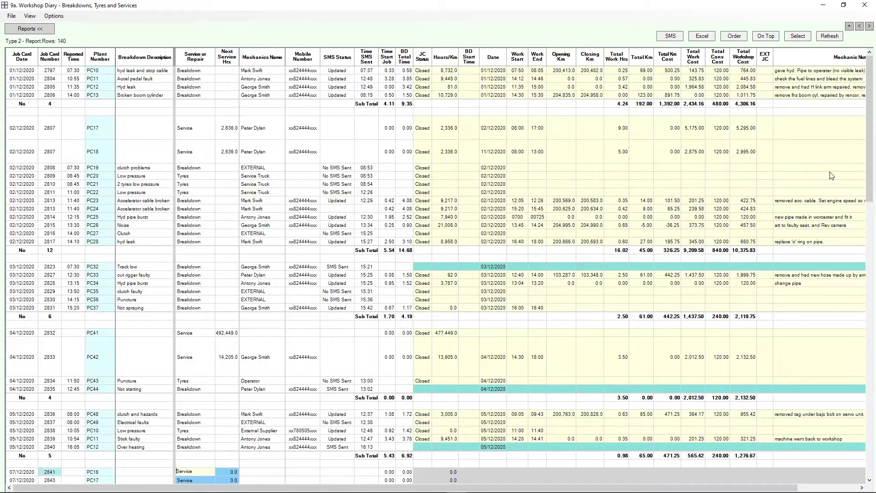
Examine the JC status, Hours/Km and row shading of the job cards through mid-December, comparing closed, open and blank entries
drag(863, 155, 862, 197)
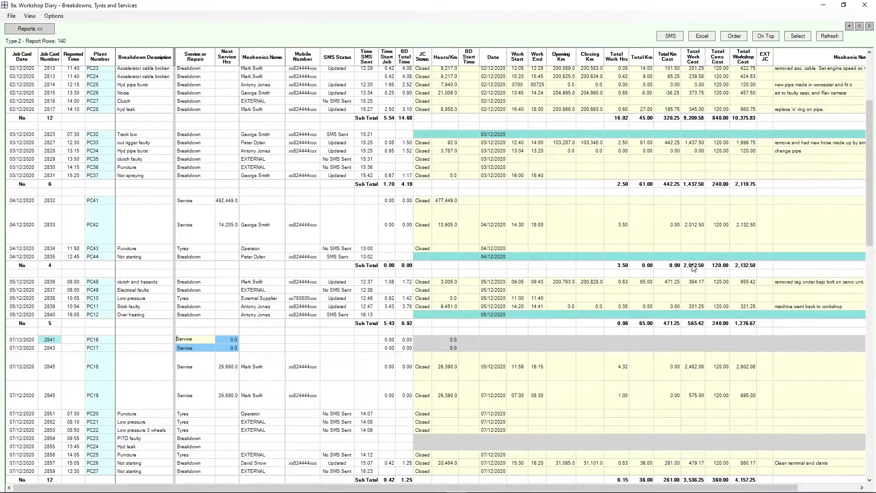
click(469, 234)
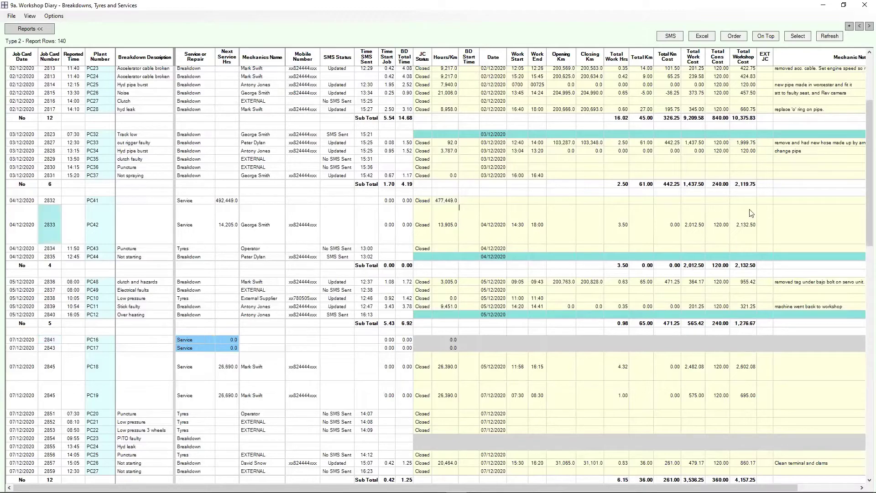
drag(868, 170, 861, 357)
click(464, 226)
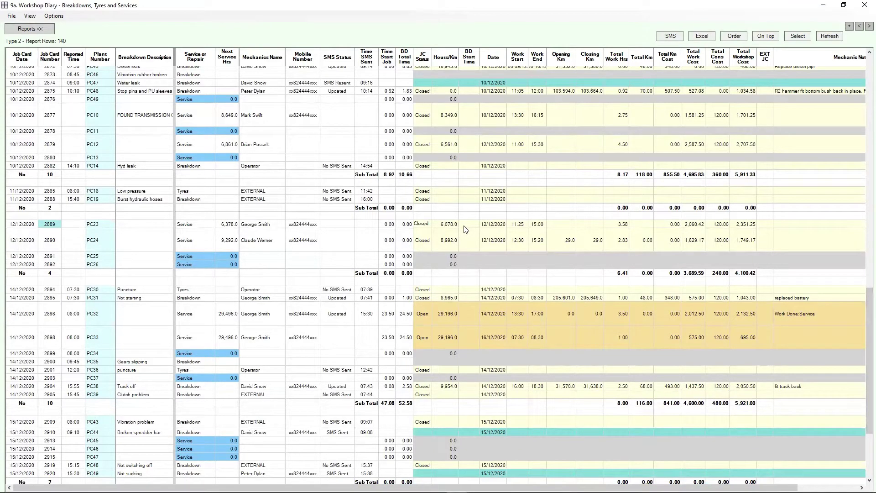
click(434, 317)
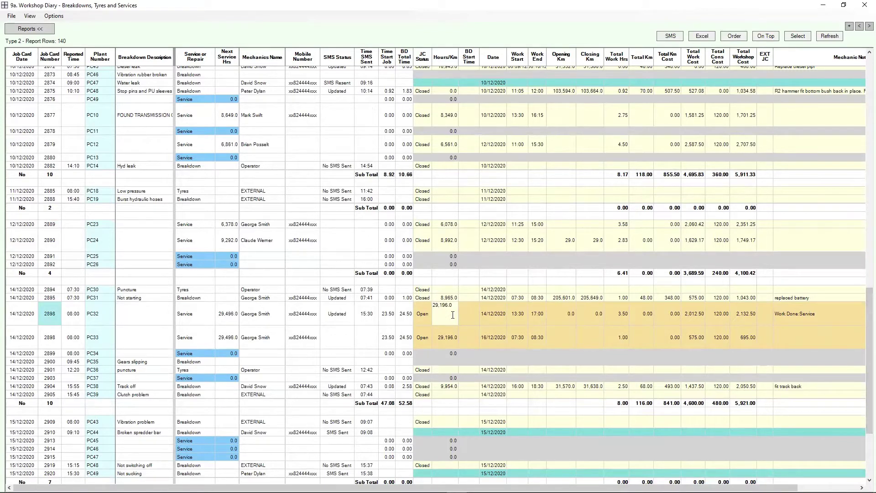
click(432, 257)
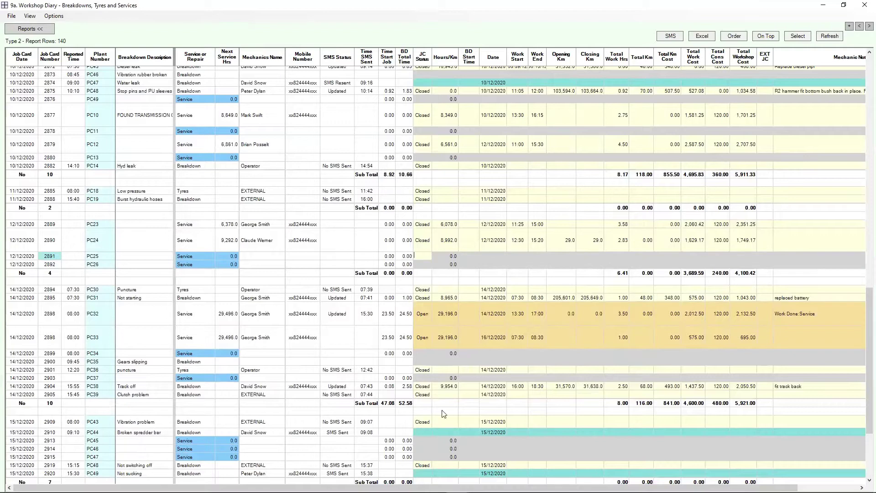
click(422, 429)
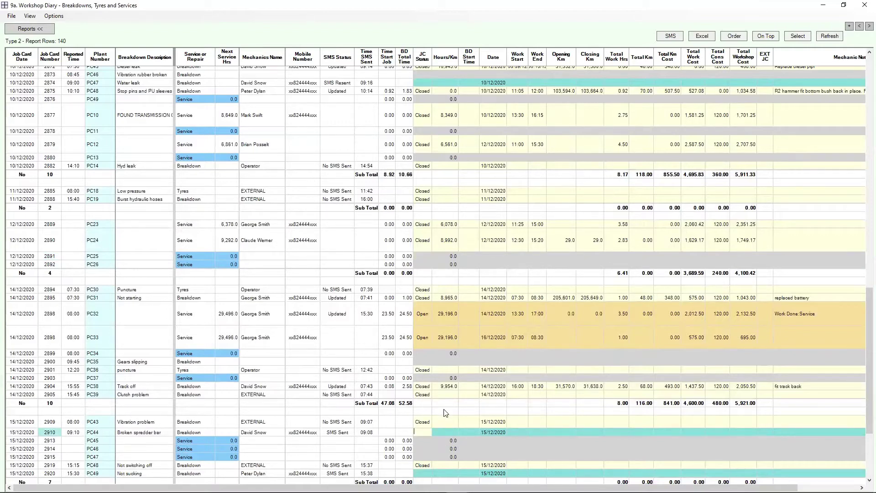
click(201, 379)
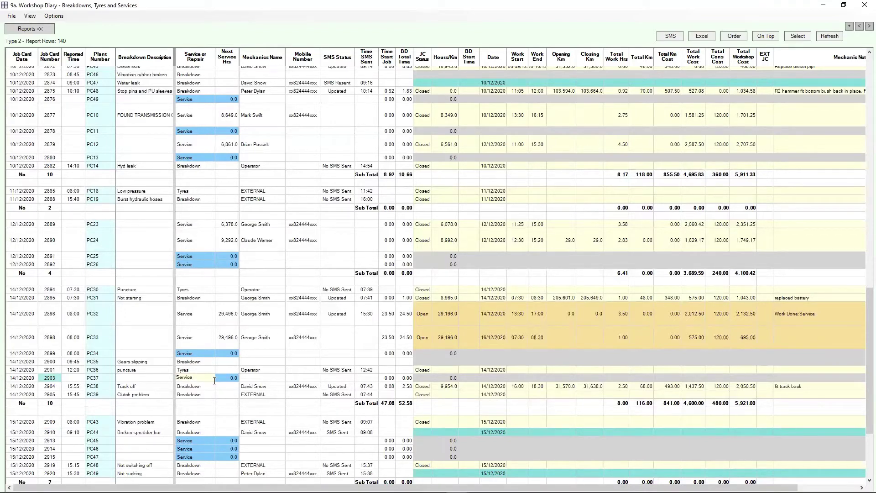
click(434, 246)
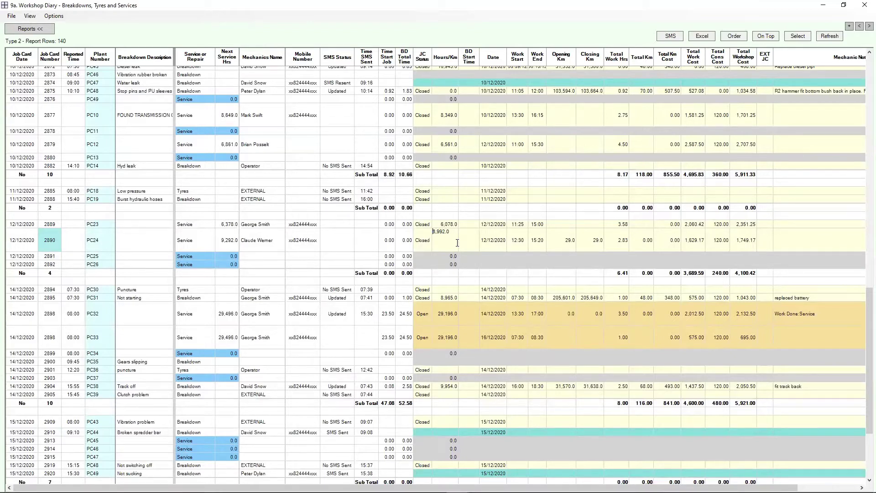
Show the additional diary columns and enter the general job card note "Hydraulic leak fixed" for PC45 on 15/12/2020
click(849, 27)
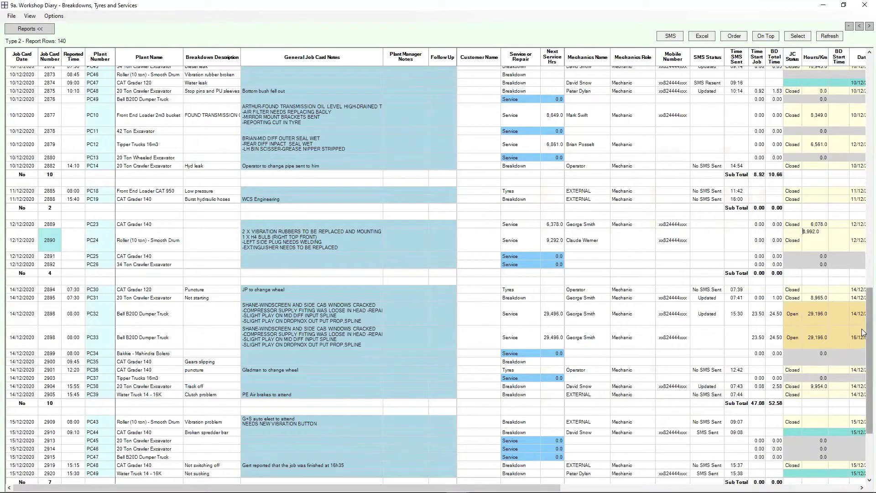
scroll(862, 342, down, 5)
click(259, 314)
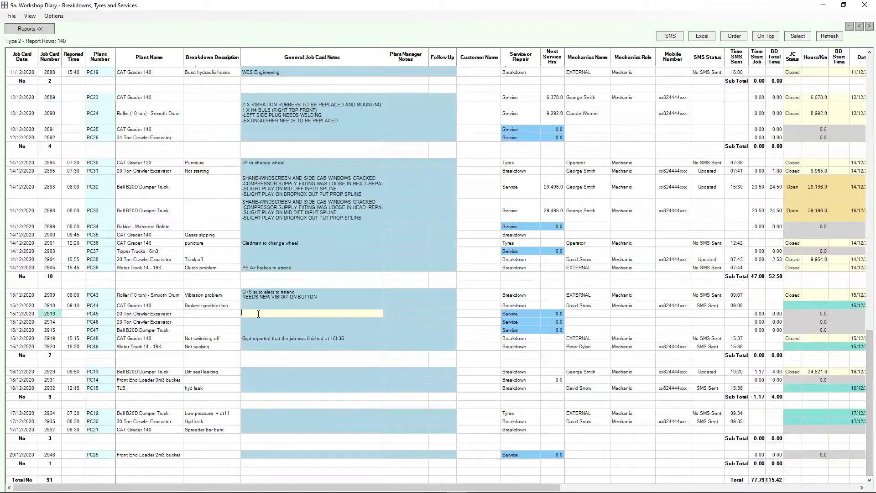
text(Hydraulic leak fixed)
Expand the parts list under PC46's 15/12/2020 service job card, examine the part codes and costs, and collapse it
click(101, 324)
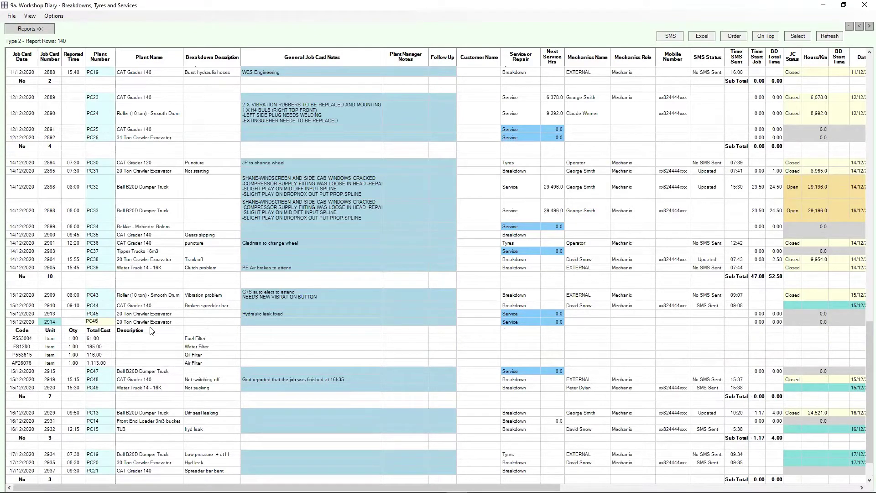
click(32, 338)
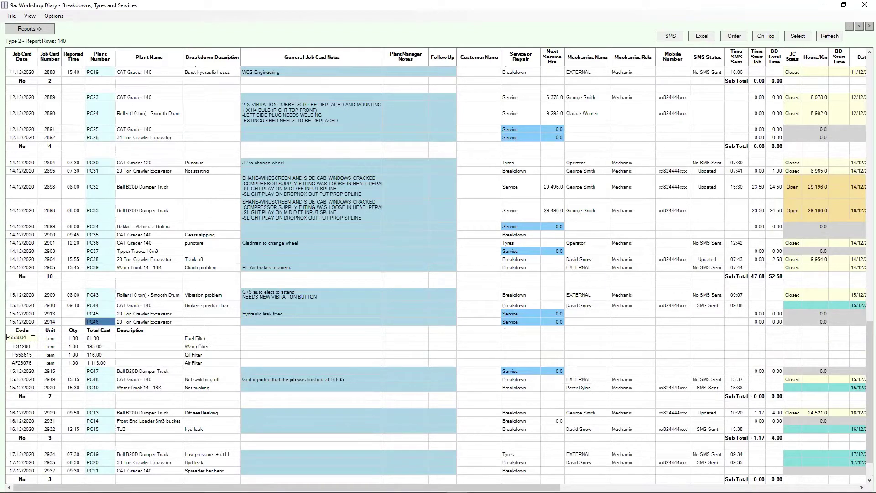
click(98, 340)
double_click(98, 323)
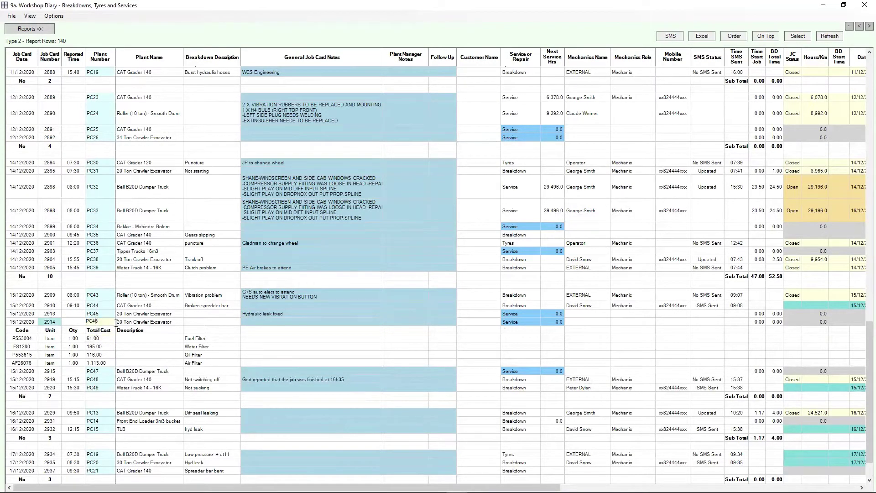
click(77, 322)
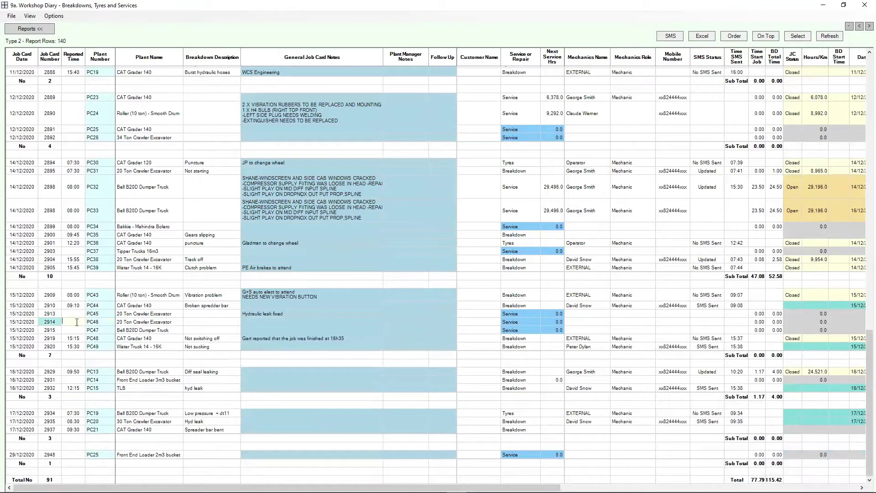
click(170, 320)
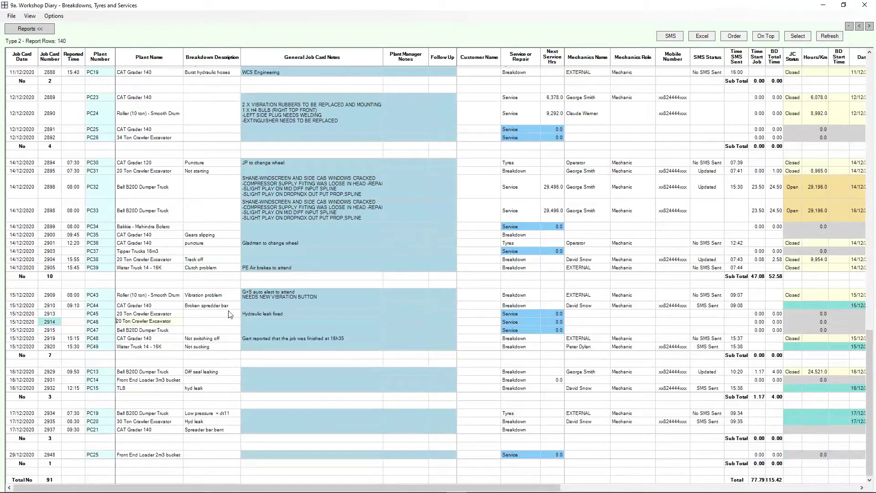
View the full job card for PC46 dated 15/12/2020, return to the workshop diary and hide the additional columns
click(801, 37)
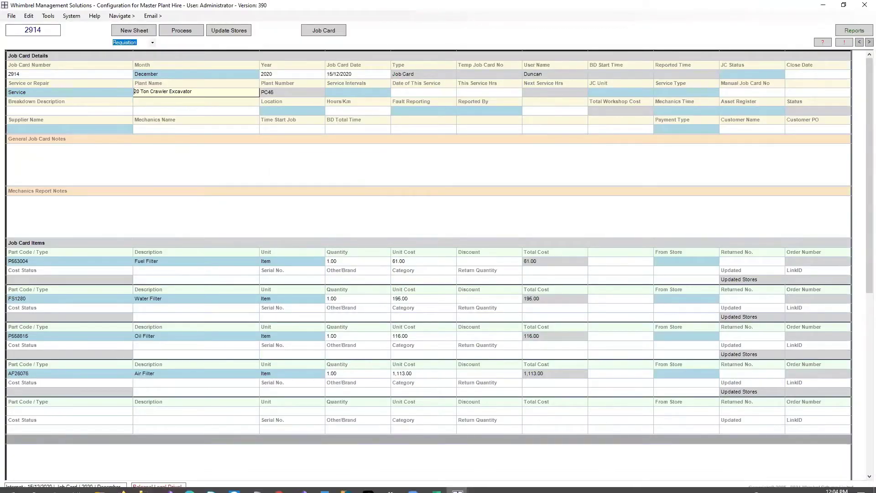
mouse_move(457, 483)
click(520, 463)
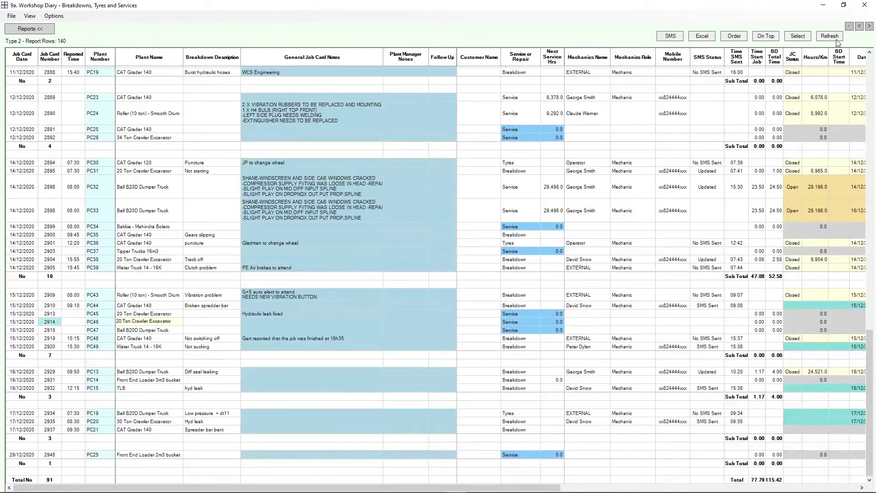
click(850, 27)
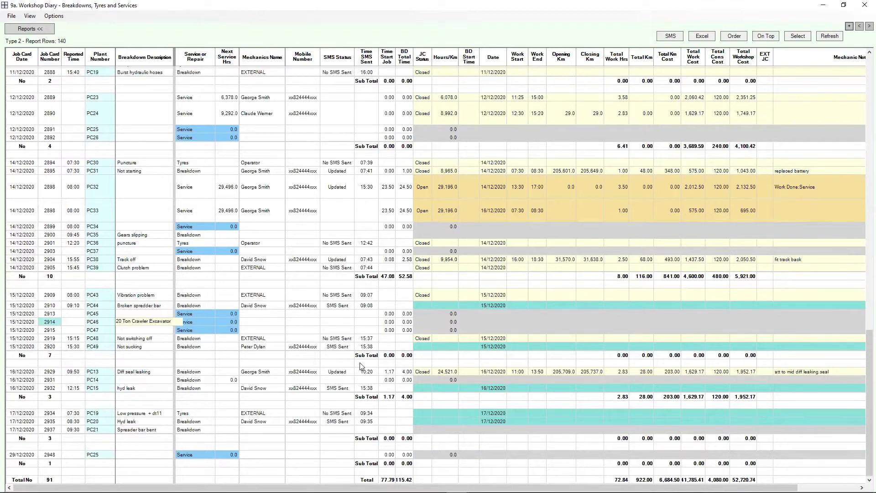
click(404, 454)
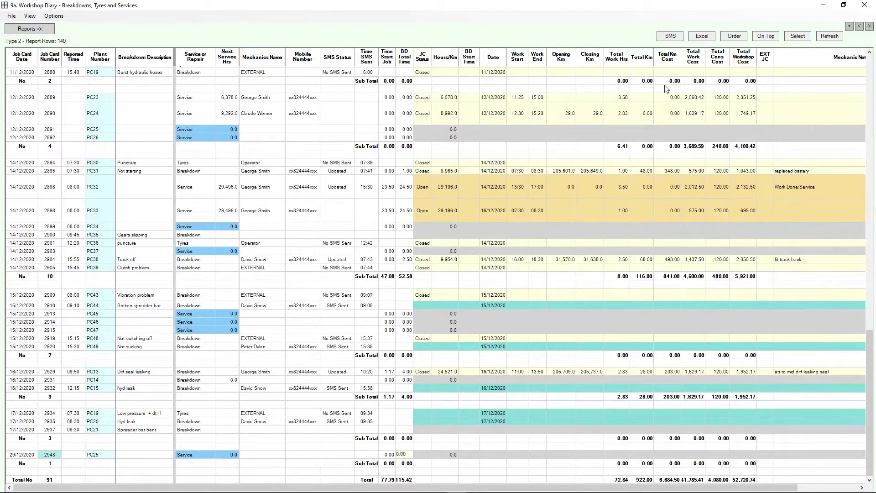
Open the SMS job card entry form and choose plant PC46, the 20 Ton Wheeled Excavator
click(671, 38)
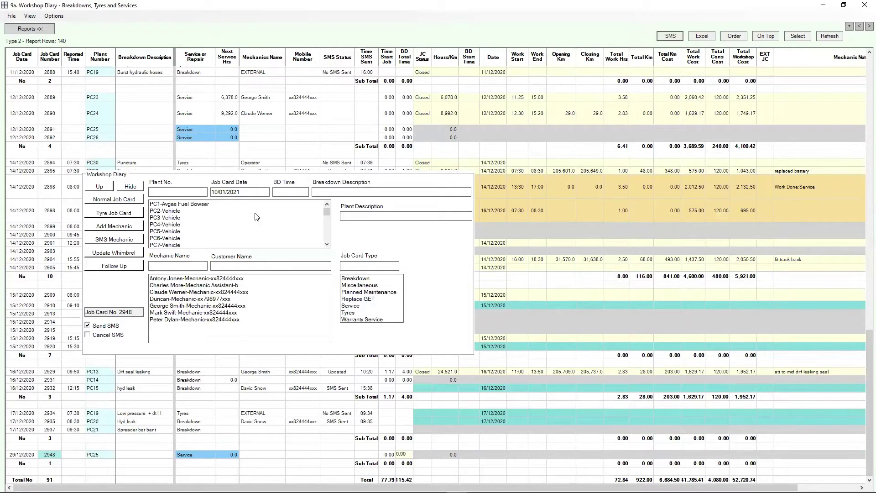
click(170, 192)
text(pc46)
click(178, 204)
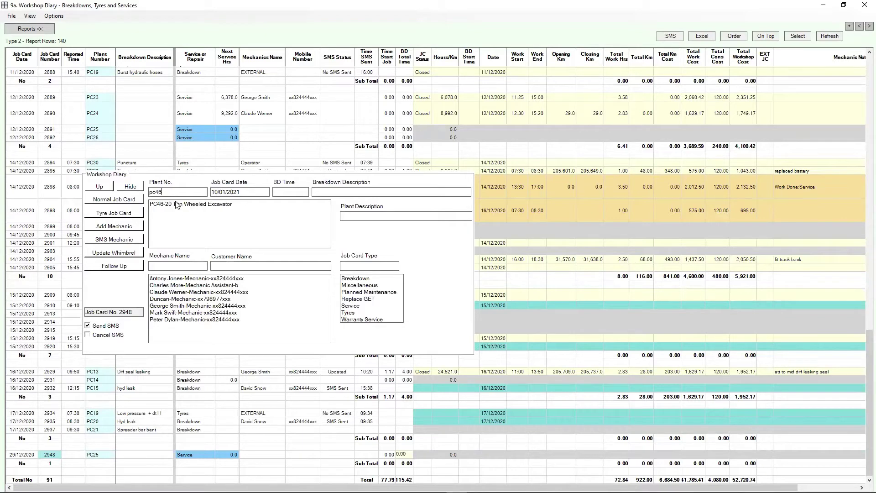
Set the job card date to 30/12/2020, the BD time to 12:00 and the breakdown description to "Hydraulic Leak"
double_click(234, 194)
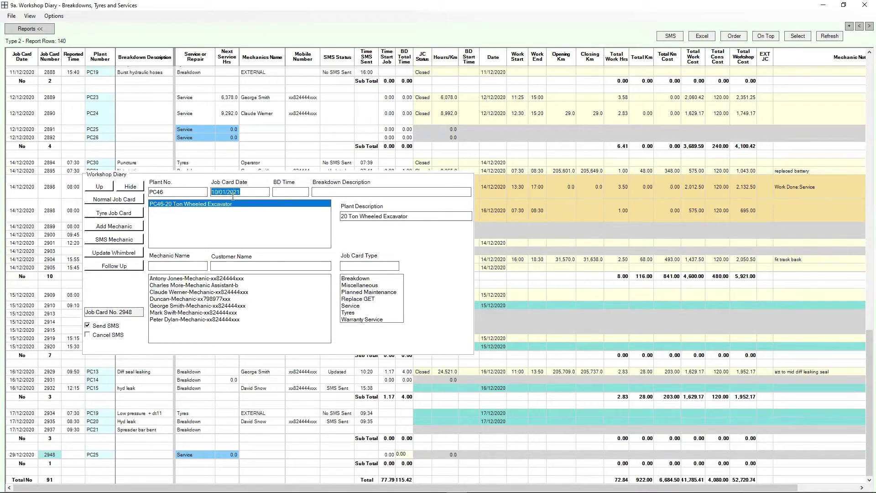
key(BackSpace)
text(30/12/2020)
click(288, 192)
text(12:00)
click(320, 193)
text(Hydraulic Le)
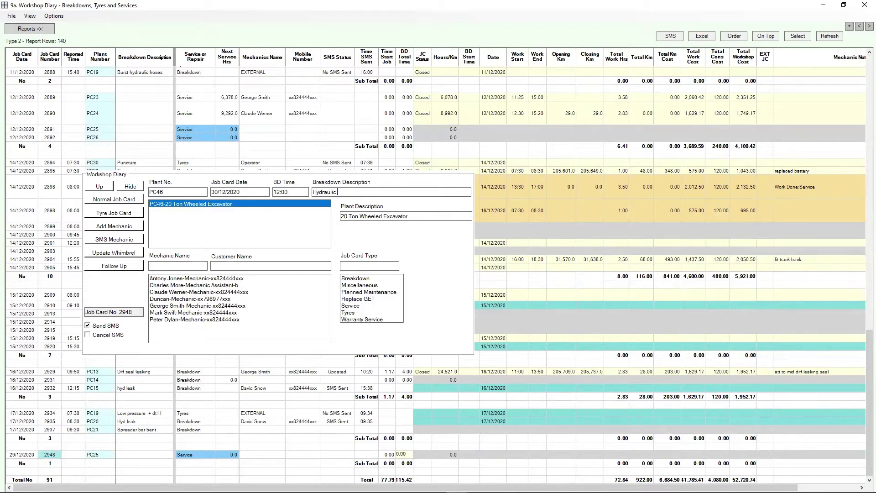
text(ak)
Assign the fourth-listed mechanic, set the job card type to Breakdown, and create it as a normal job card with SMS sending enabled
click(178, 299)
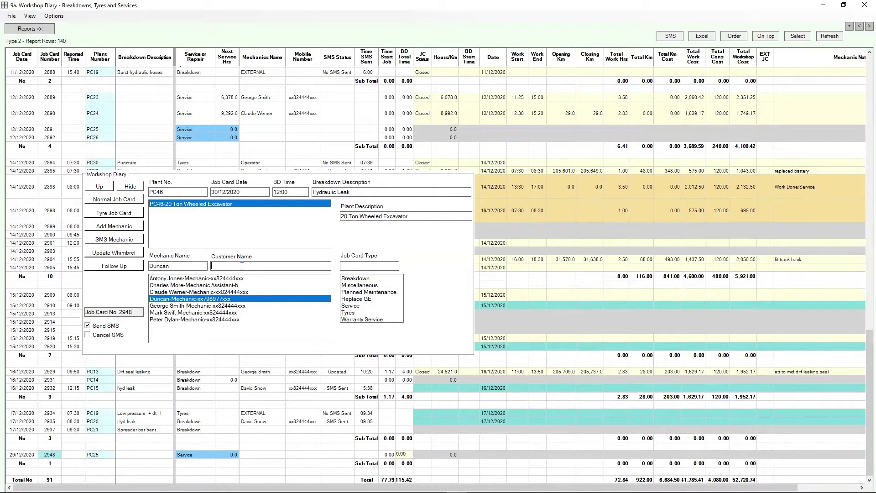
click(353, 279)
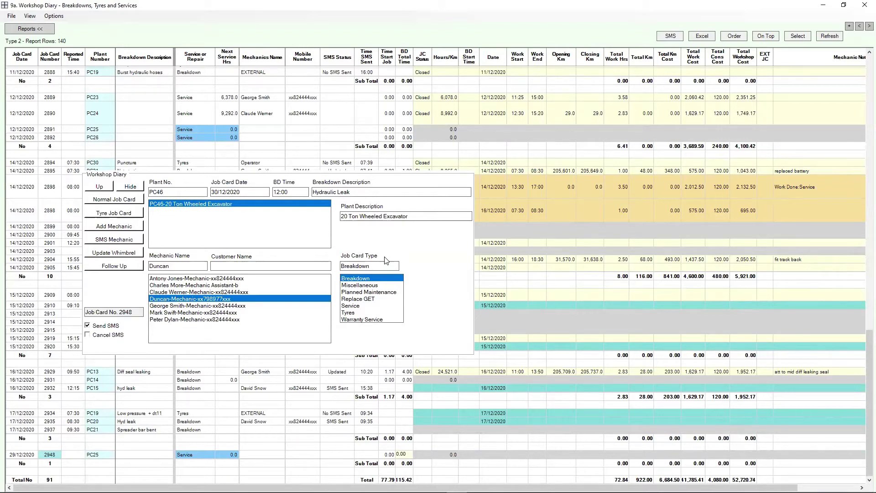
click(129, 204)
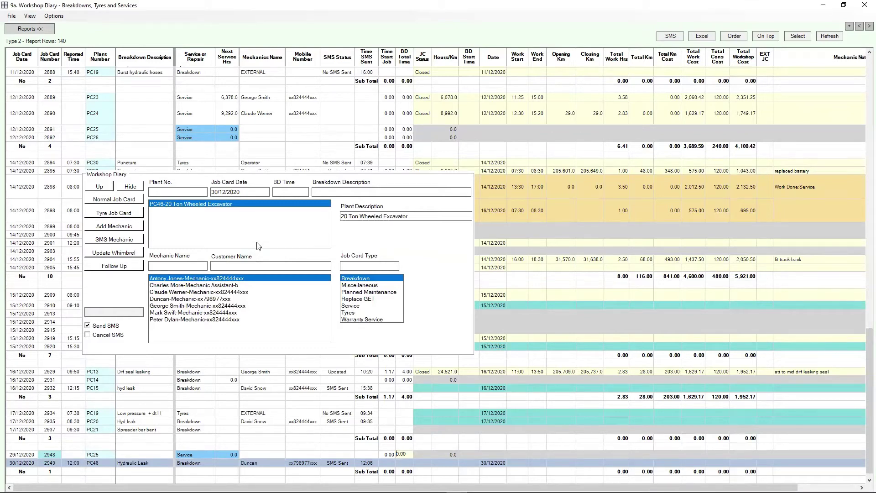
Switch to the mirrored phone in LetsView and copy the newest breakdown job card SMS for PC46 into the reply
mouse_move(323, 492)
mouse_move(368, 483)
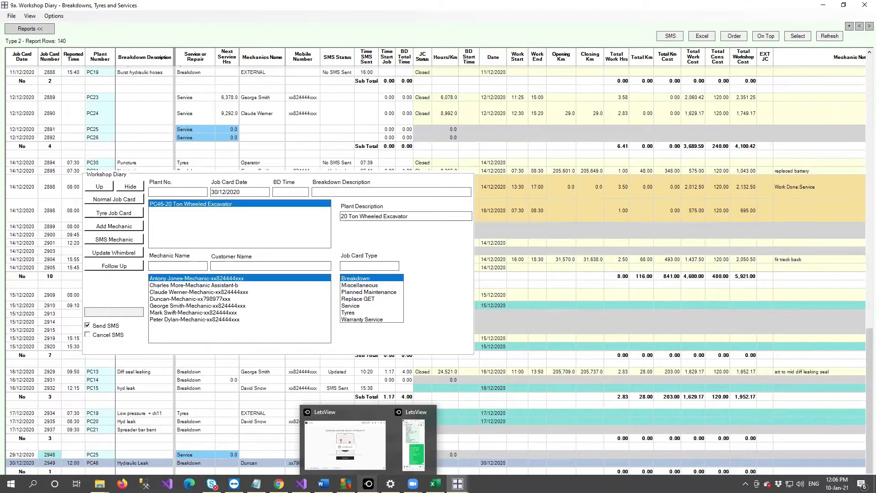
mouse_move(412, 483)
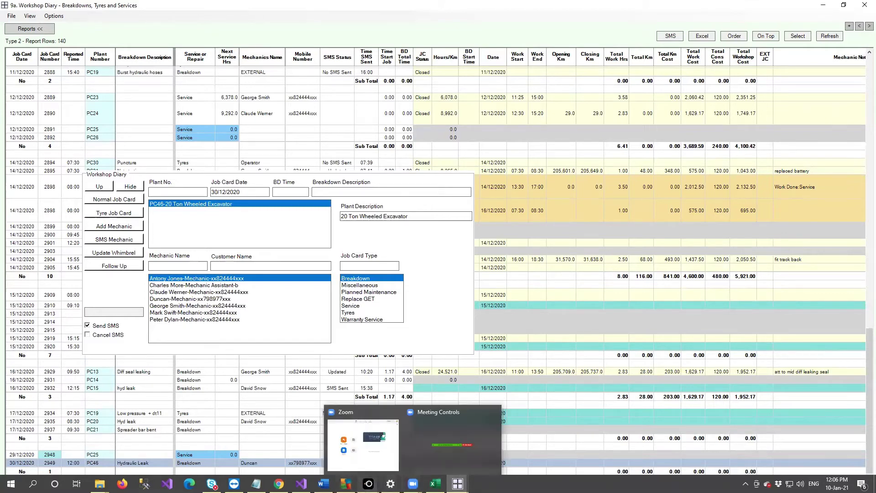
click(409, 455)
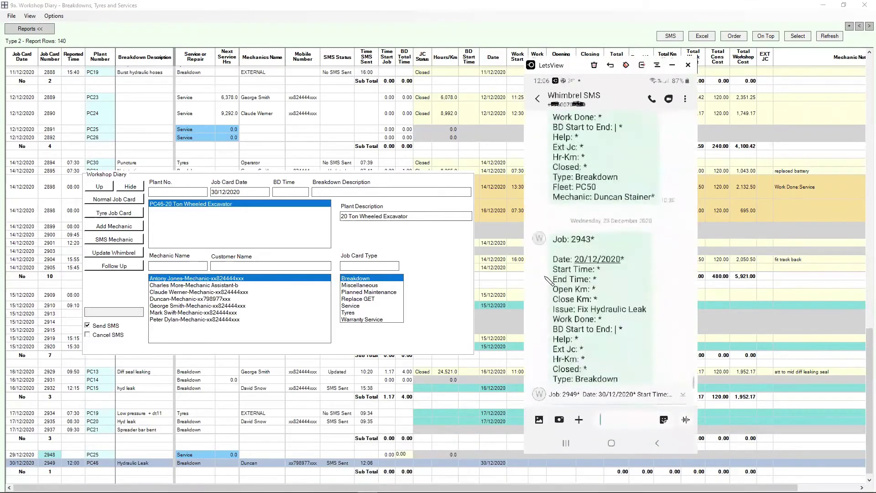
scroll(593, 279, down, 5)
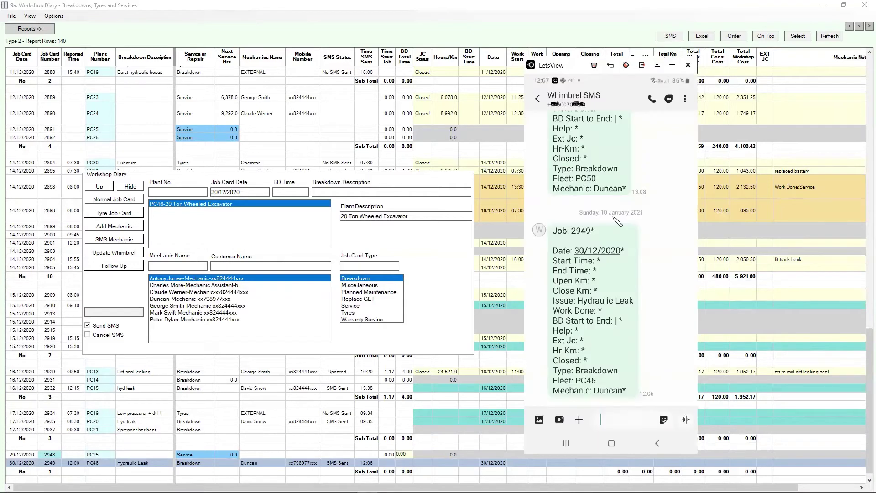
click(609, 281)
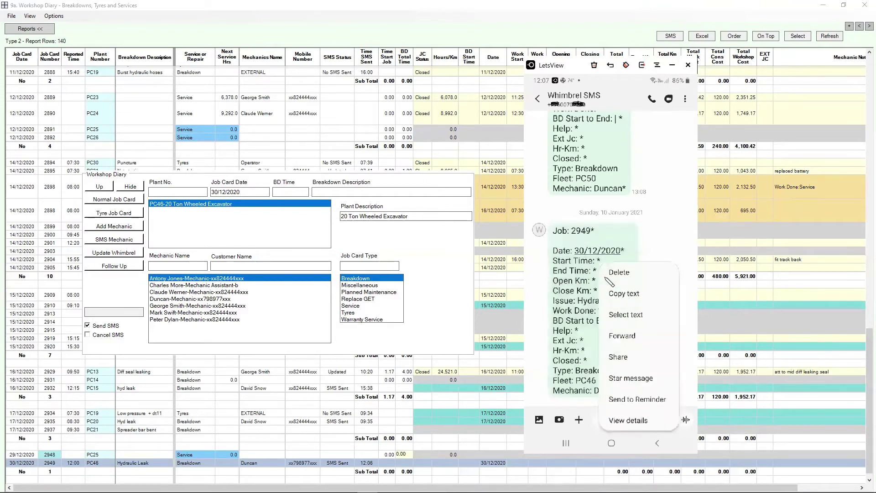
click(621, 294)
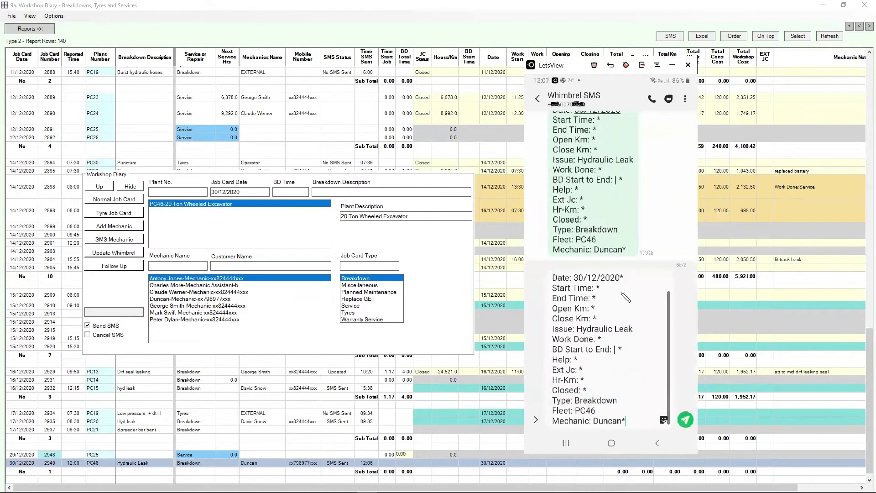
Set the start time to 07.00 and the end time to 12.00 in the SMS reply
click(597, 290)
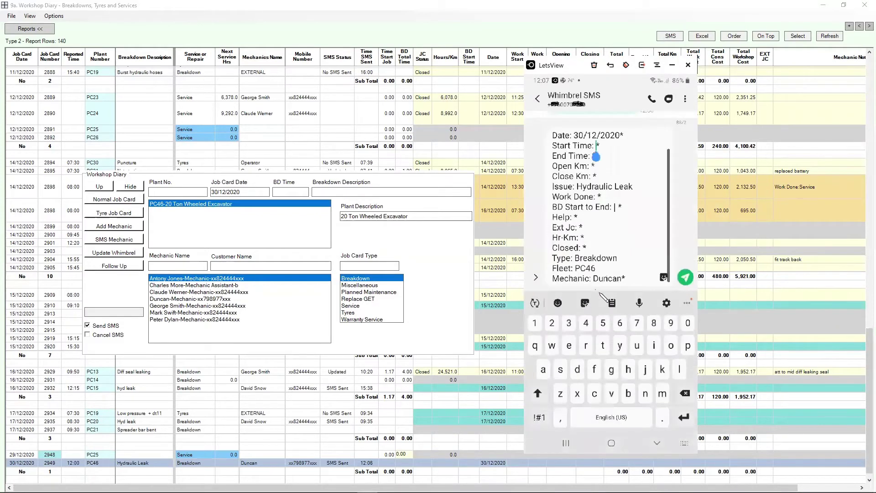
text(07)
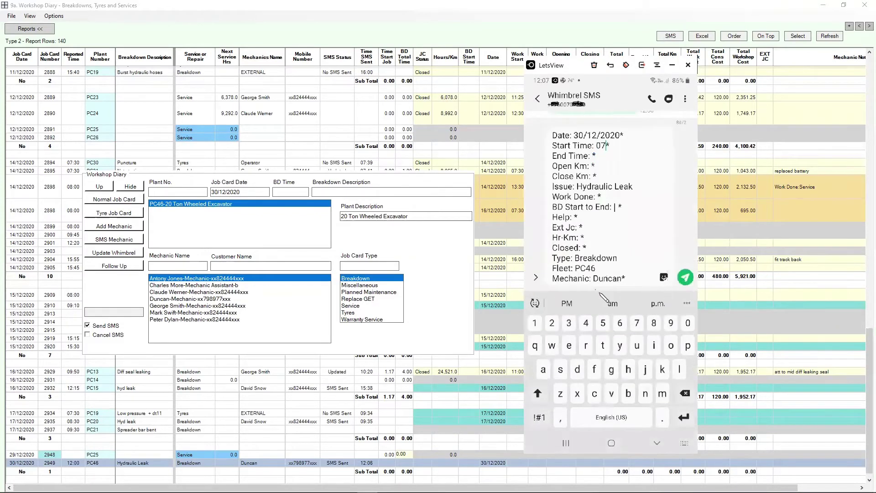
text(.00)
key(Down)
text(12.00)
key(Down)
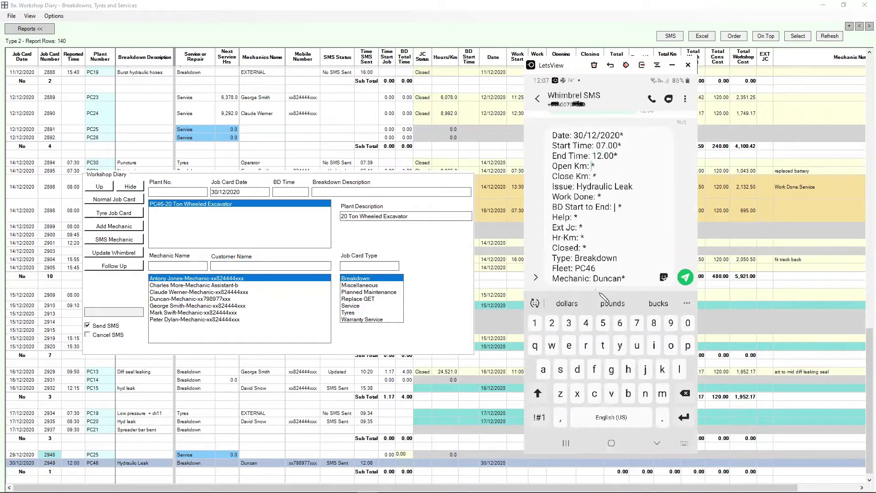
Fill in Open Km 1200, Close Km 1300, Work Done "Fixed Hydraulic Leak", Hr-Km 12000 and Closed y, and send the reply
text(1200)
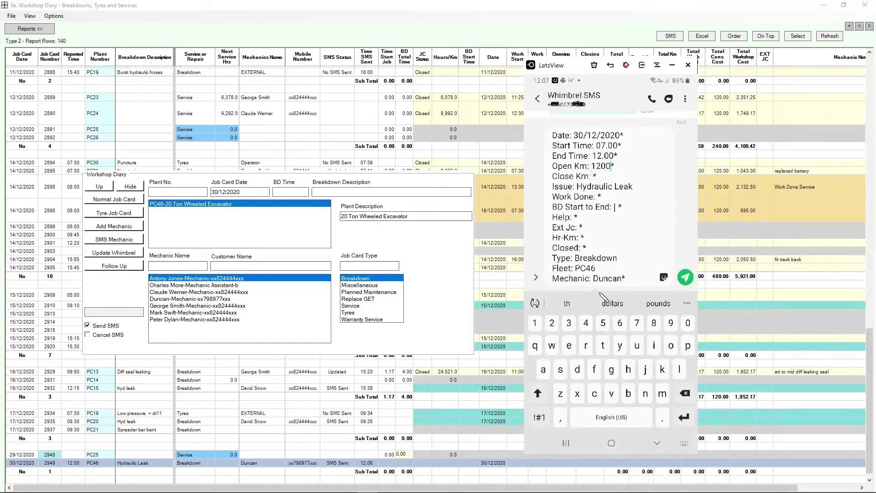
key(Down)
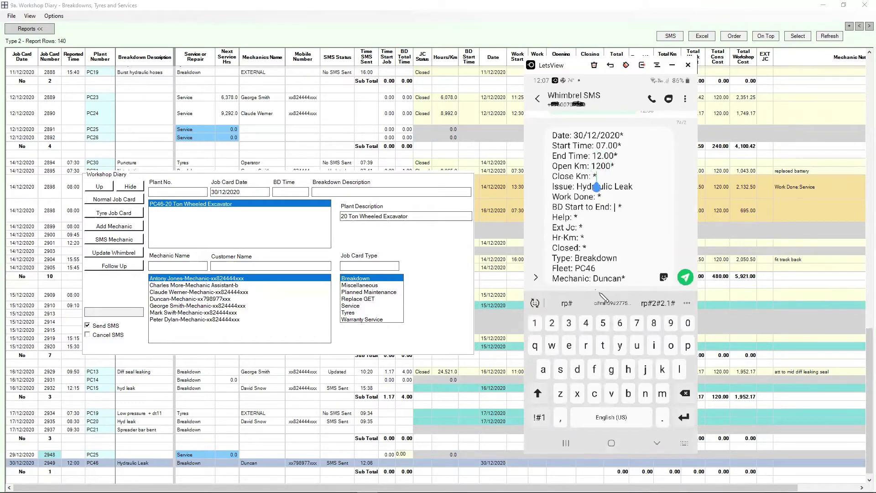
text(13)
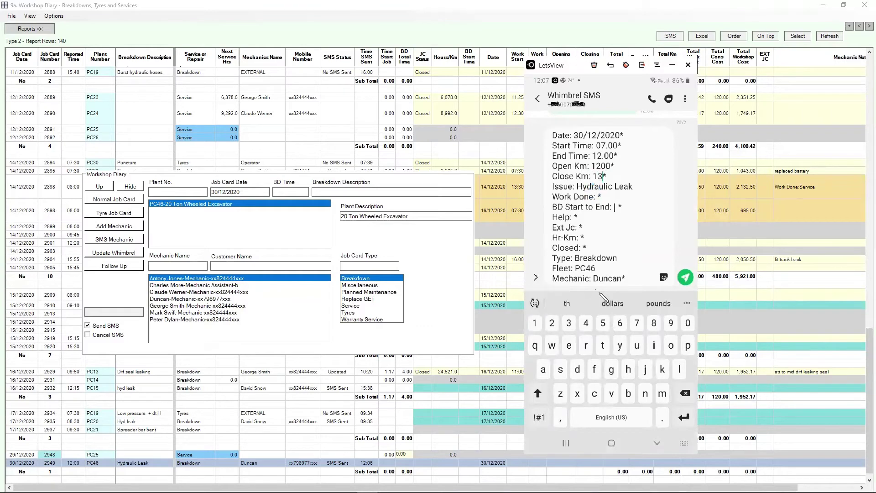
text(00Fixe)
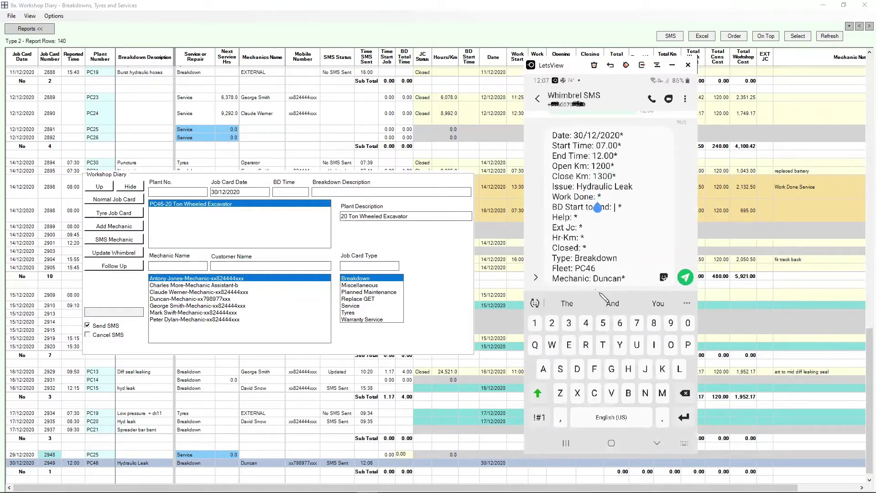
text(d Hyd)
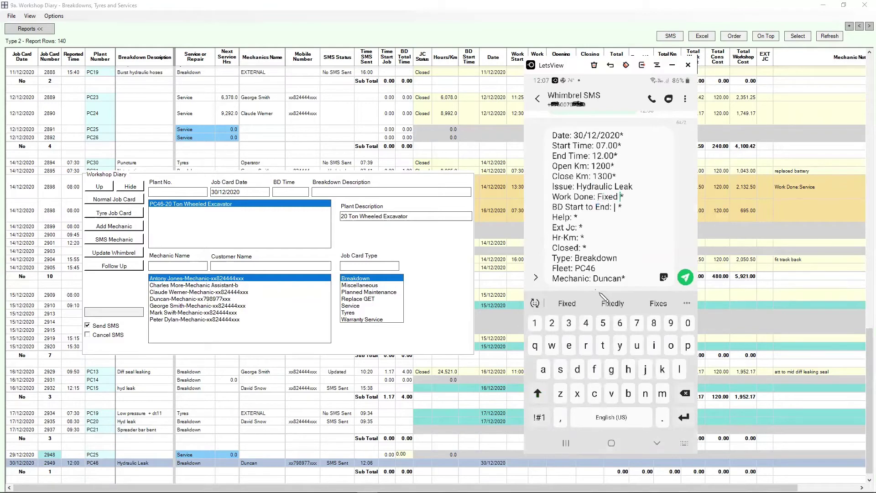
text(raulic)
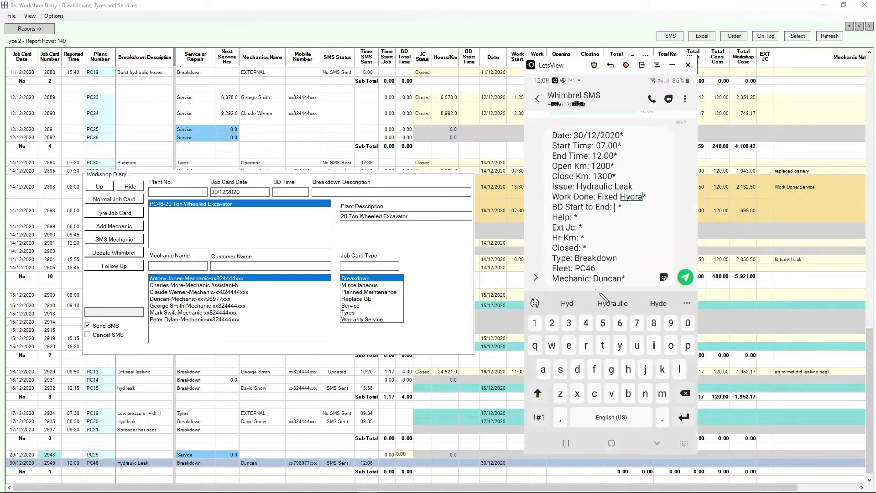
text( Leak)
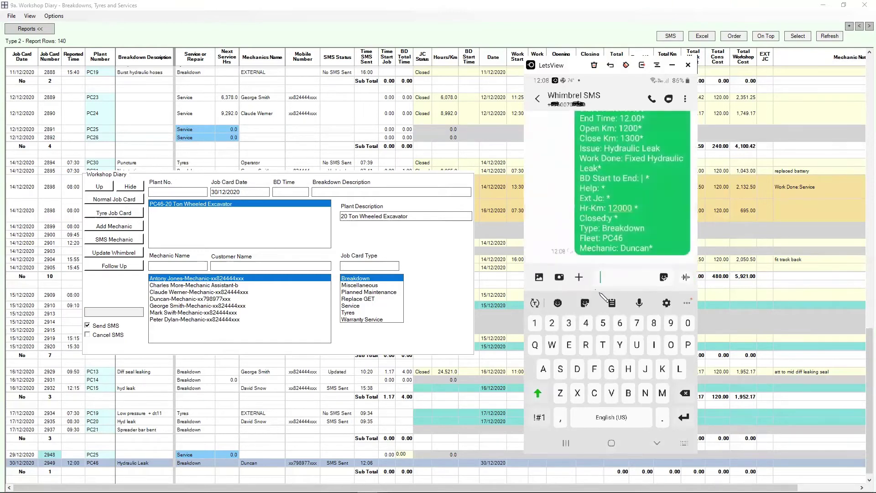
Return to the workshop diary, hide the SMS job card form and refresh the report to load the mechanic's reply
click(673, 66)
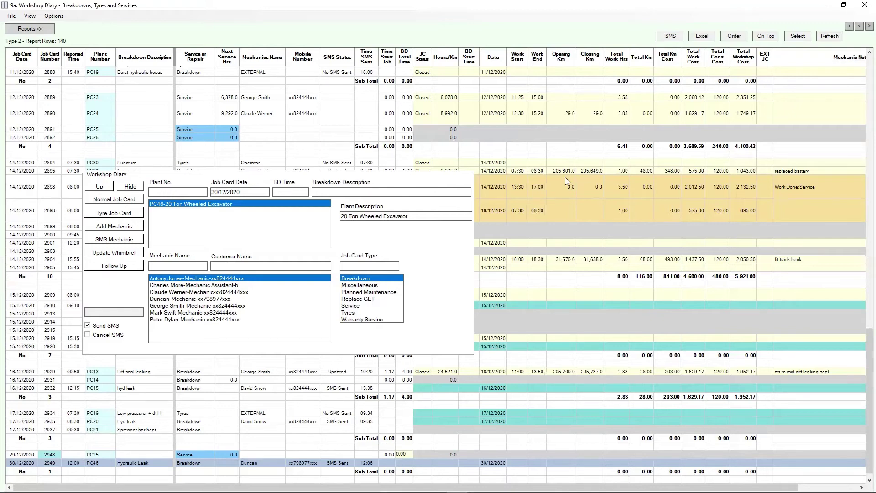
click(136, 188)
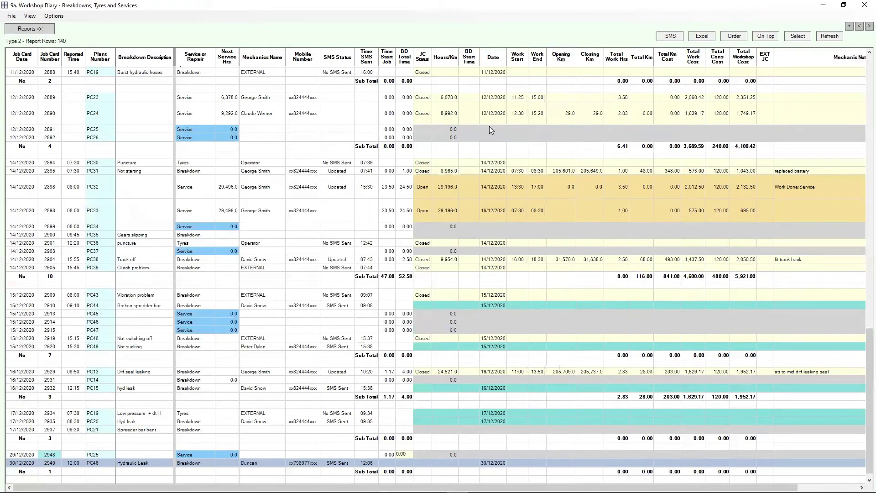
click(826, 37)
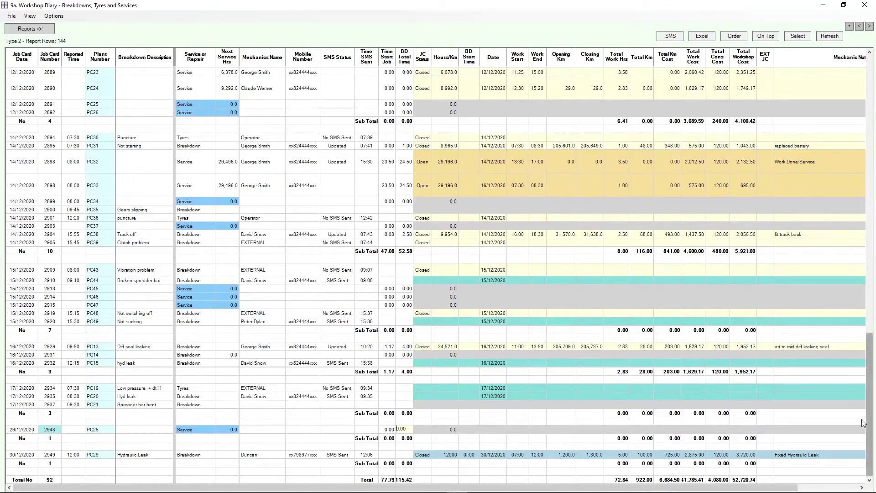
Examine the opening and closing km, work times, km cost and workshop costs of the PC31 job card dated 14/12/2020
drag(863, 423, 863, 414)
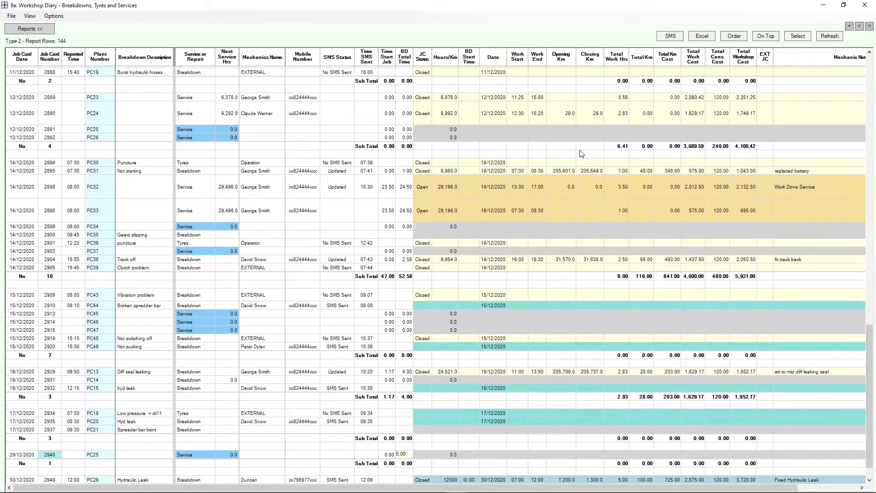
click(559, 172)
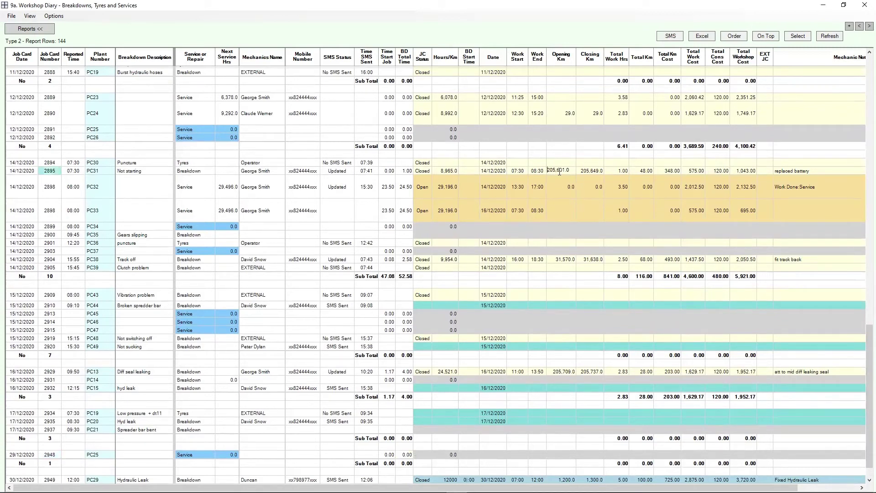
click(593, 172)
click(560, 172)
click(587, 171)
click(671, 170)
click(528, 171)
click(691, 171)
click(720, 171)
click(668, 170)
click(756, 168)
Leave the diary, close the Mechanics Time grid, view the printable PC46 job card in Excel and return to the job card
click(822, 8)
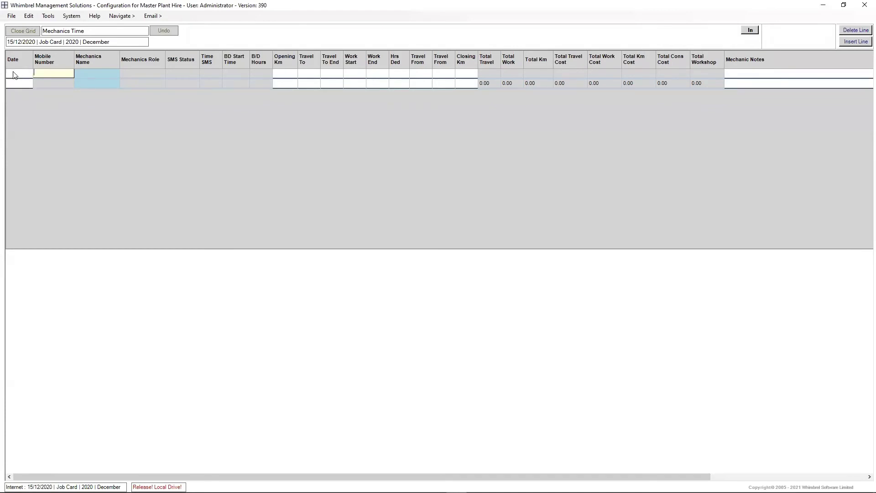
click(21, 32)
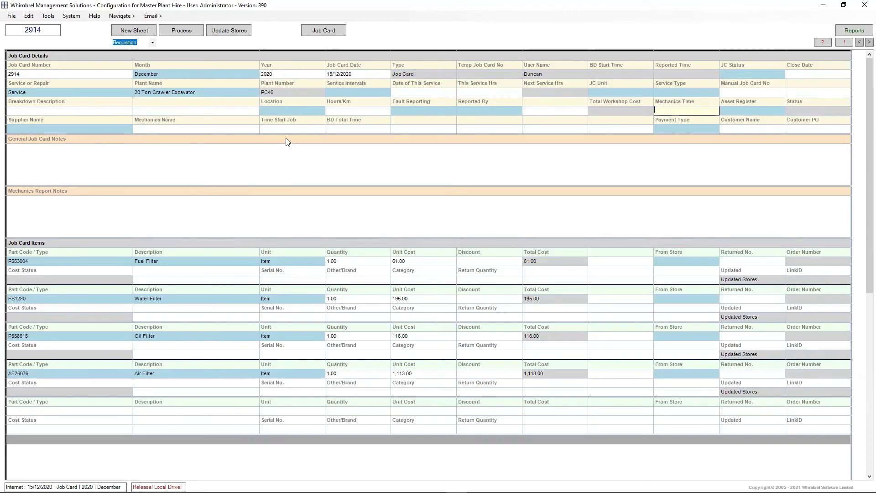
click(324, 32)
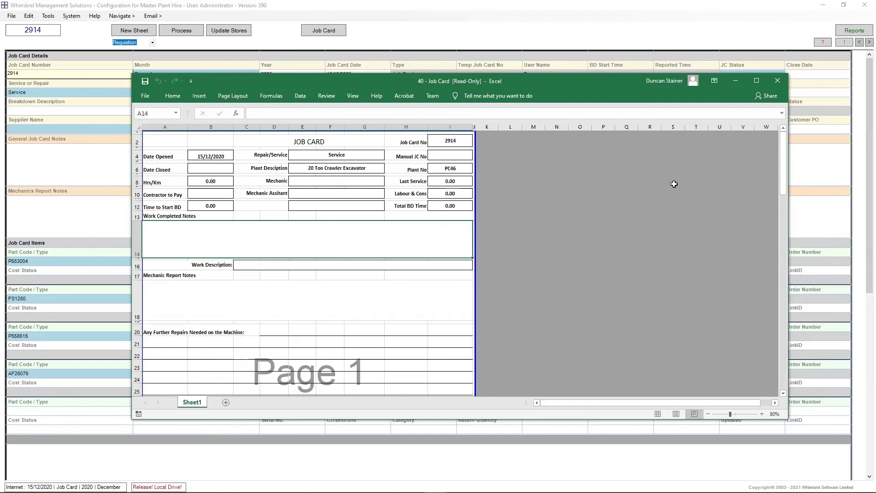
click(736, 81)
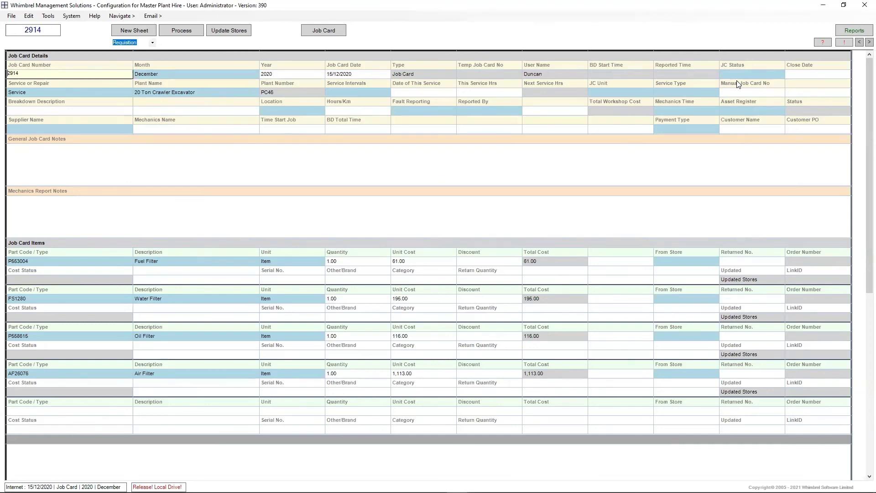
mouse_move(413, 484)
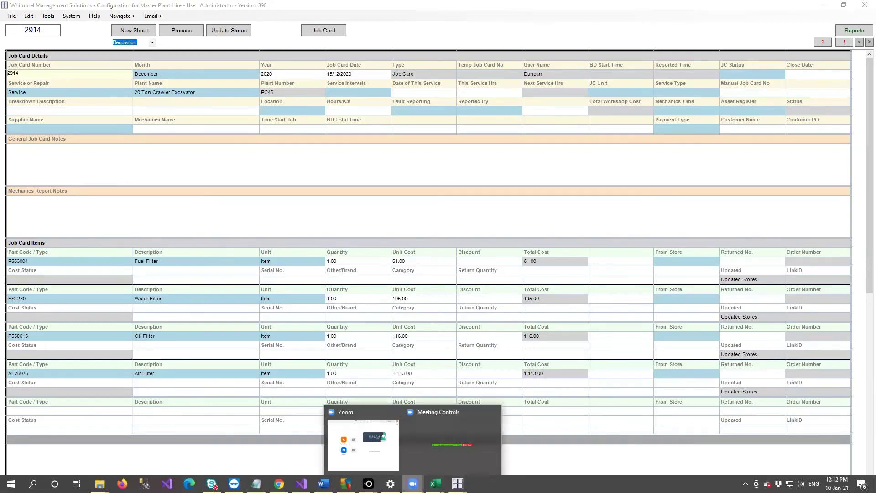